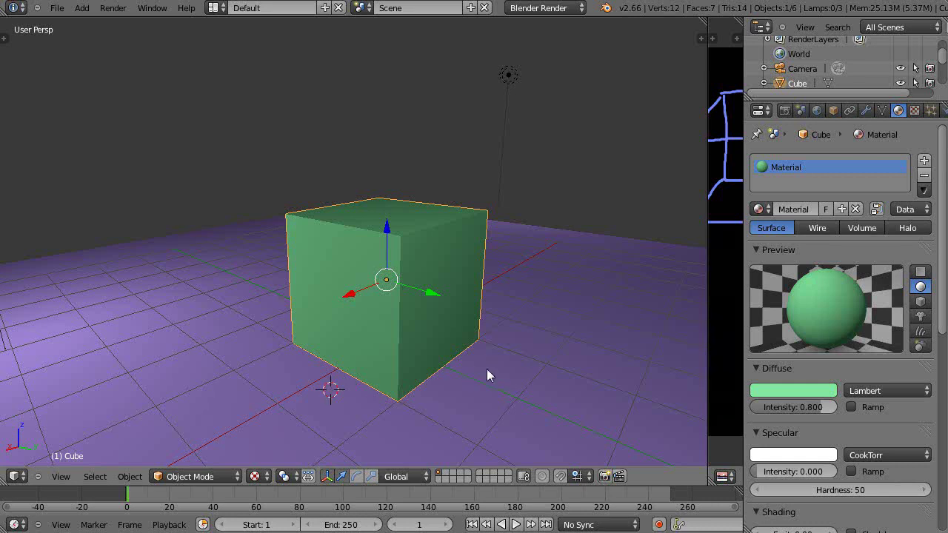
# - Orbit and zoom around the green cube, snapping to an exact front view with numpad 1
pyautogui.moveTo(482, 363)
pyautogui.mouseDown(button='middle')
pyautogui.moveTo(460, 369)
pyautogui.moveTo(473, 368)
pyautogui.mouseUp(button='middle')
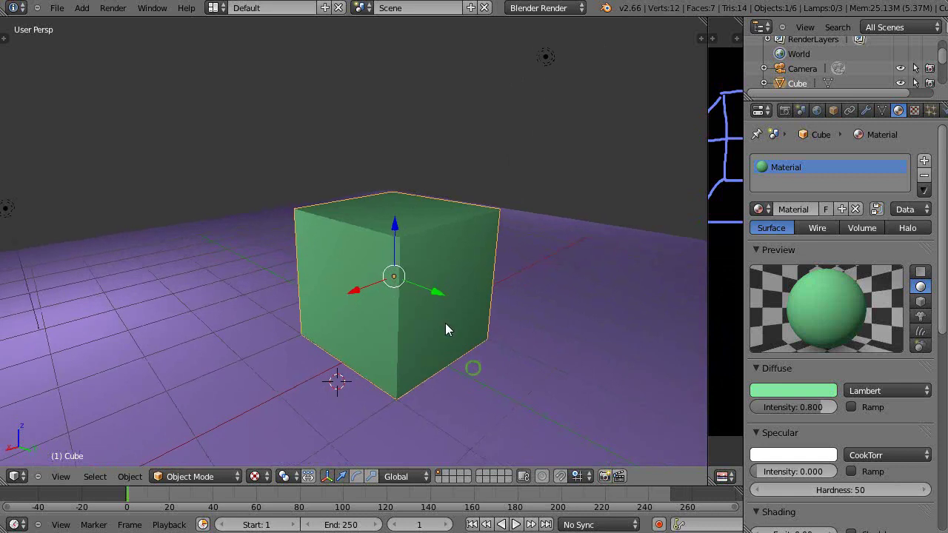
pyautogui.scroll(4, 444, 326)
pyautogui.scroll(-4, 439, 326)
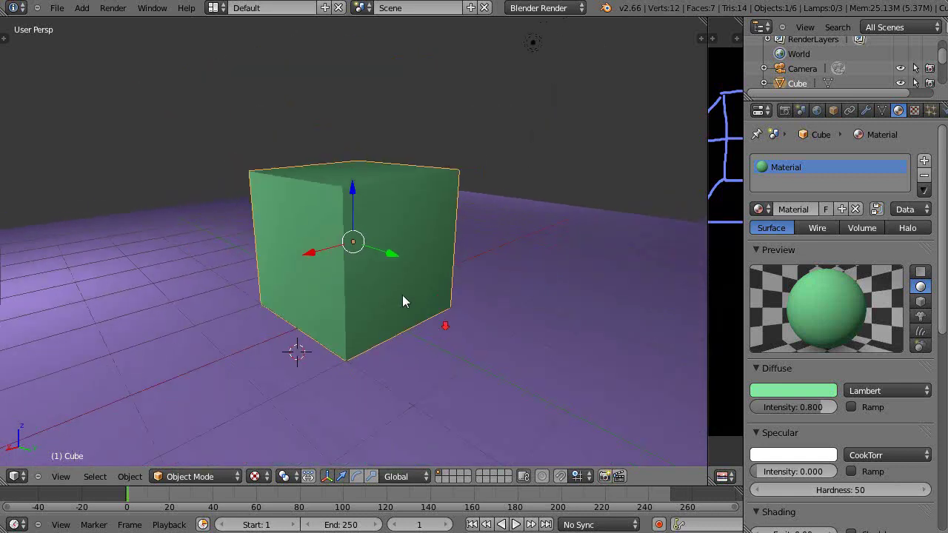
pyautogui.moveTo(403, 294)
pyautogui.mouseDown(button='middle')
pyautogui.moveTo(401, 340)
pyautogui.moveTo(412, 319)
pyautogui.moveTo(386, 301)
pyautogui.mouseUp(button='middle')
pyautogui.scroll(2, 404, 322)
pyautogui.moveTo(311, 358); pyautogui.dragTo(347, 377, button='middle')
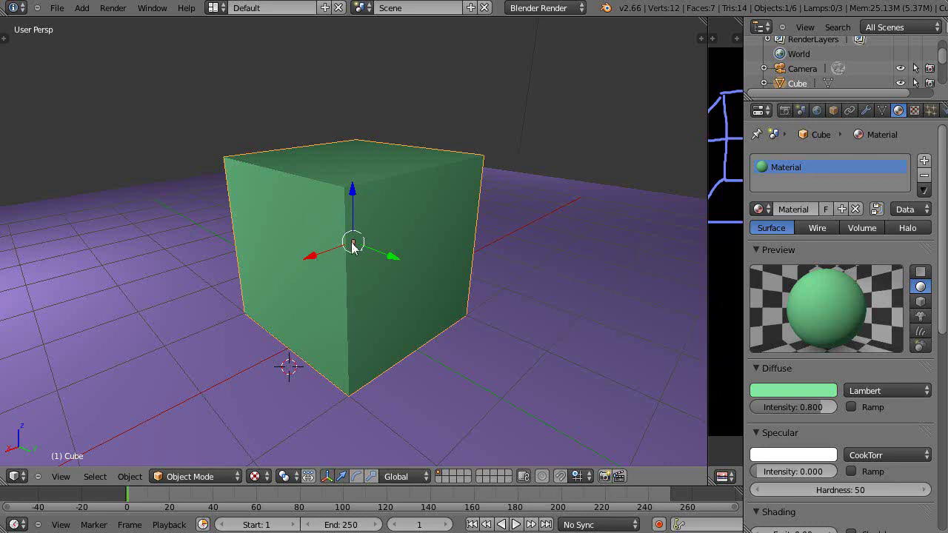
pyautogui.moveTo(235, 241); pyautogui.dragTo(287, 292, button='middle')
pyautogui.press('KP_1')
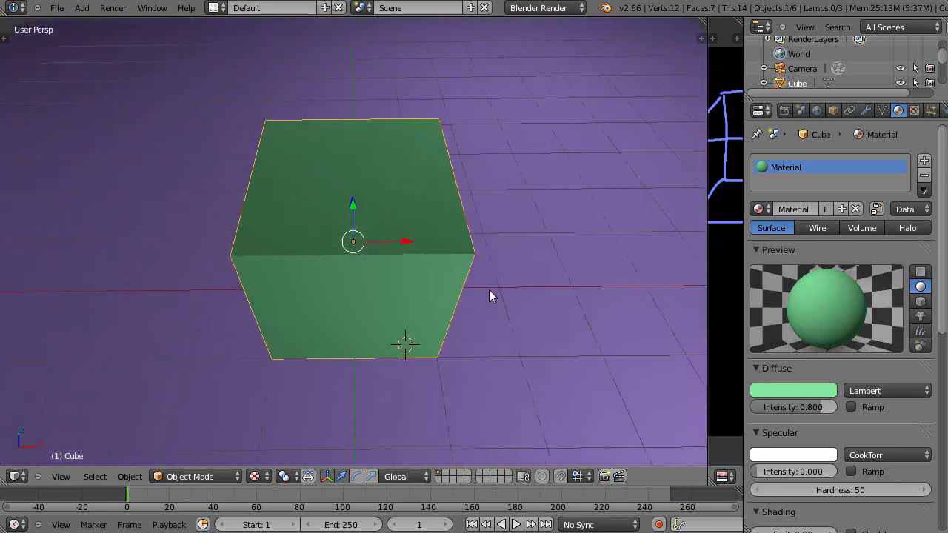
pyautogui.moveTo(377, 247); pyautogui.dragTo(367, 308, button='middle')
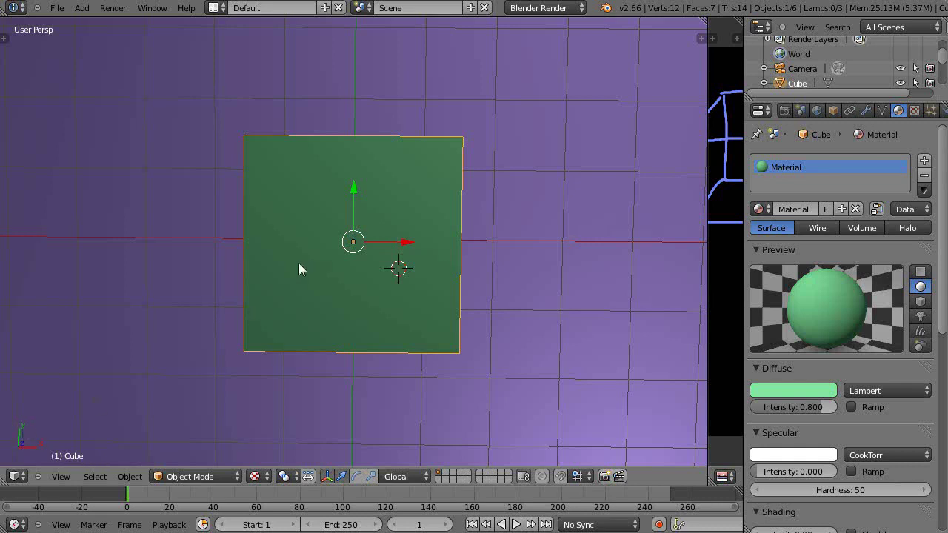
# - Orbit from the near-top view to a low side view of the cube
pyautogui.scroll(4, 393, 290)
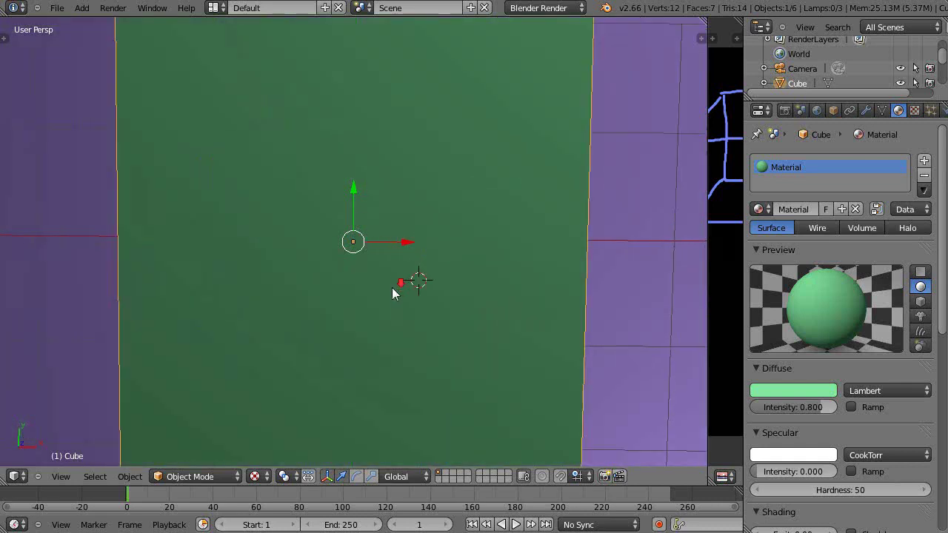
pyautogui.scroll(-3, 392, 290)
pyautogui.scroll(-1, 379, 254)
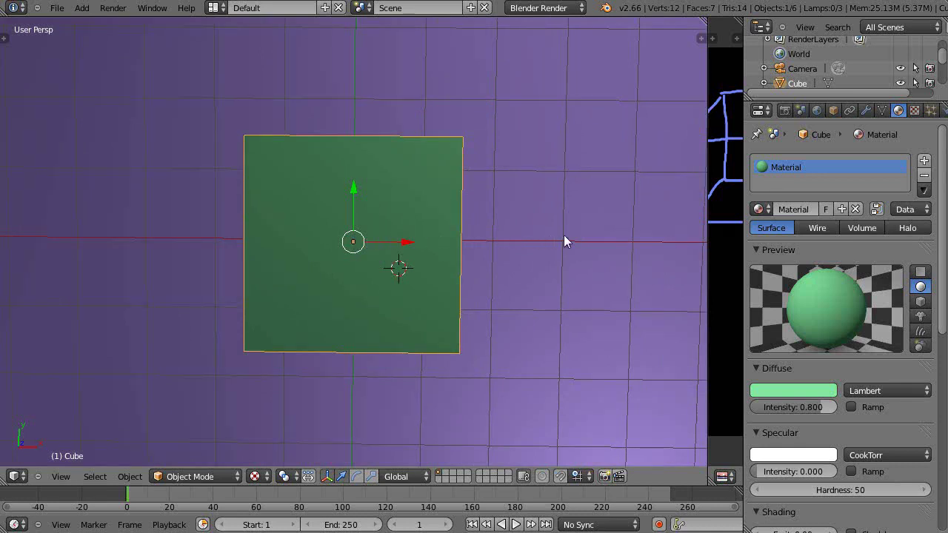
pyautogui.moveTo(444, 377); pyautogui.dragTo(382, 326, button='middle')
pyautogui.moveTo(269, 387); pyautogui.dragTo(80, 306, button='middle')
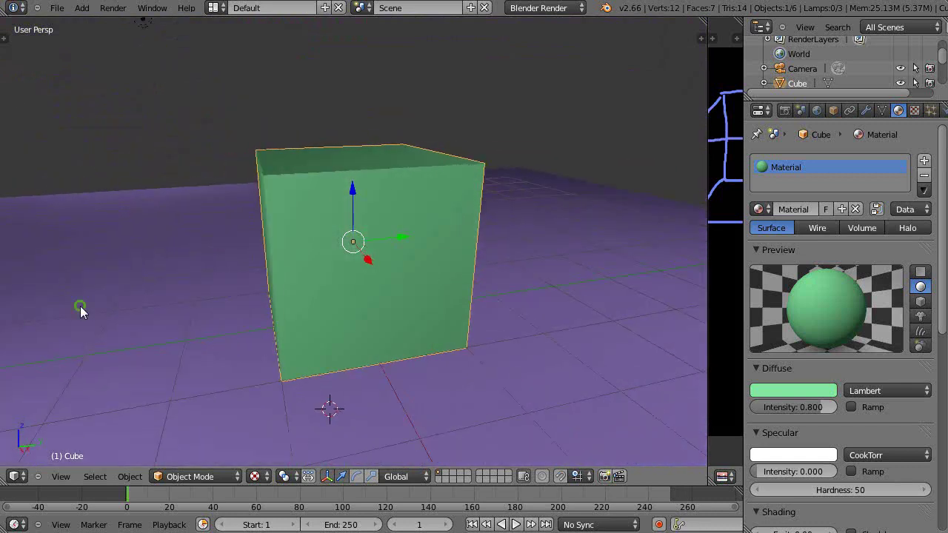
pyautogui.moveTo(447, 364); pyautogui.dragTo(370, 376, button='middle')
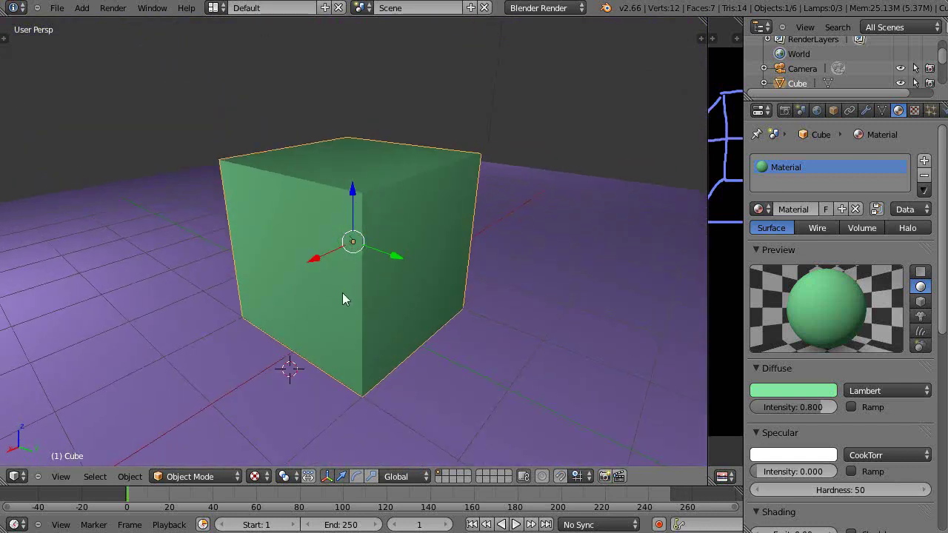
pyautogui.scroll(1, 345, 292)
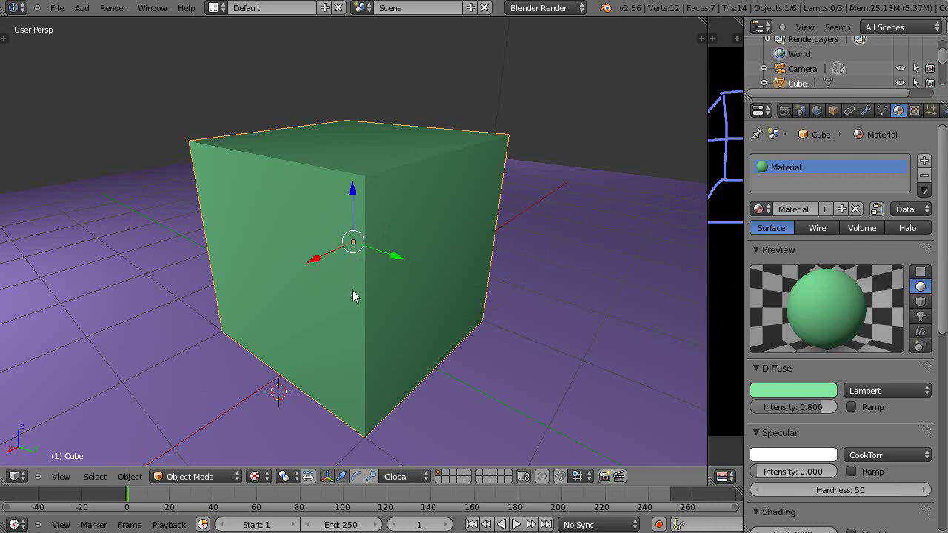
pyautogui.scroll(2, 328, 334)
pyautogui.scroll(-4, 333, 335)
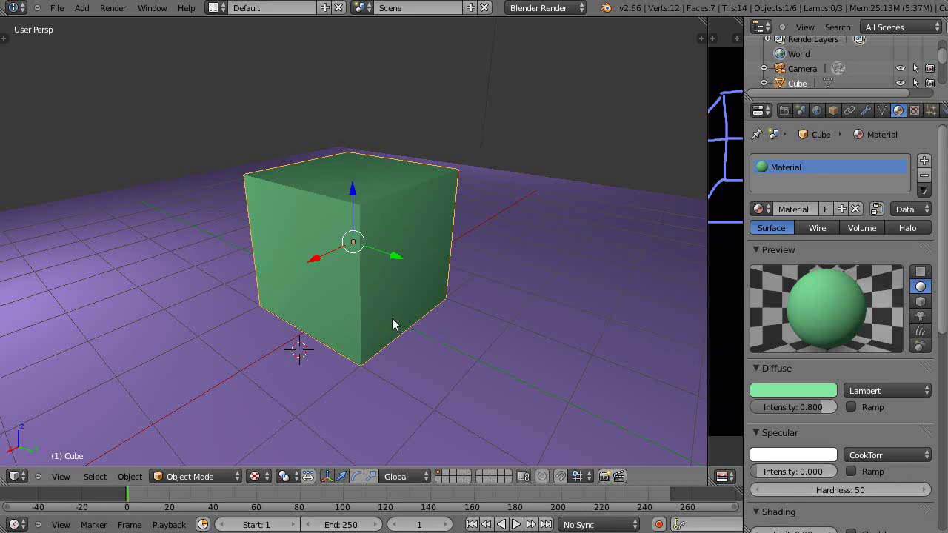
# - Switch the cube into Edit Mode so each edge shows its length of 2
pyautogui.press('Tab')
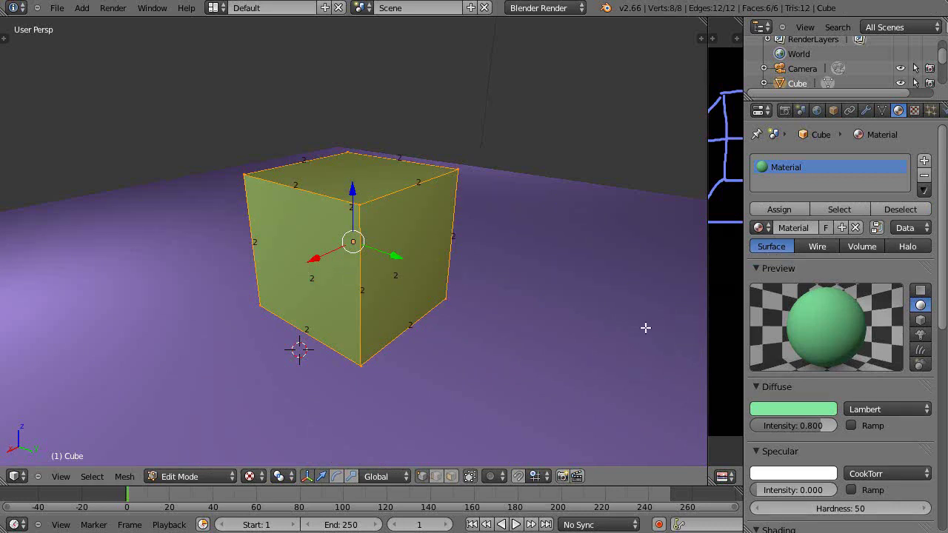
pyautogui.scroll(3, 529, 332)
pyautogui.scroll(-2, 524, 328)
pyautogui.scroll(1, 489, 327)
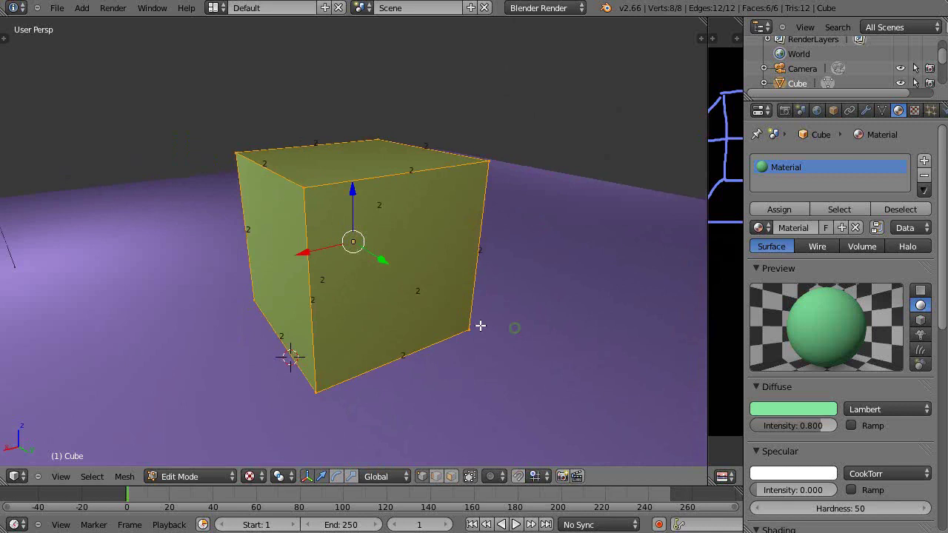
pyautogui.moveTo(481, 326); pyautogui.dragTo(457, 303, button='middle')
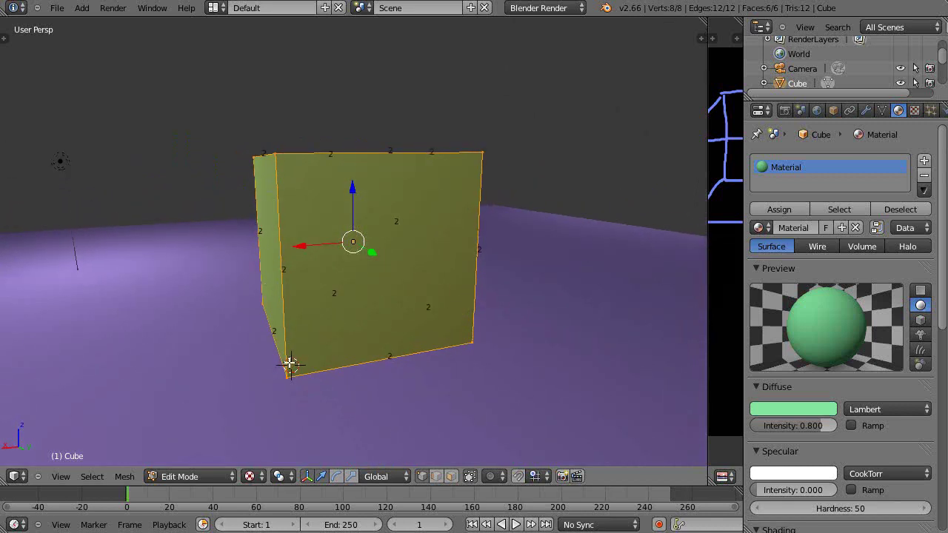
pyautogui.moveTo(394, 214); pyautogui.dragTo(356, 267, button='middle')
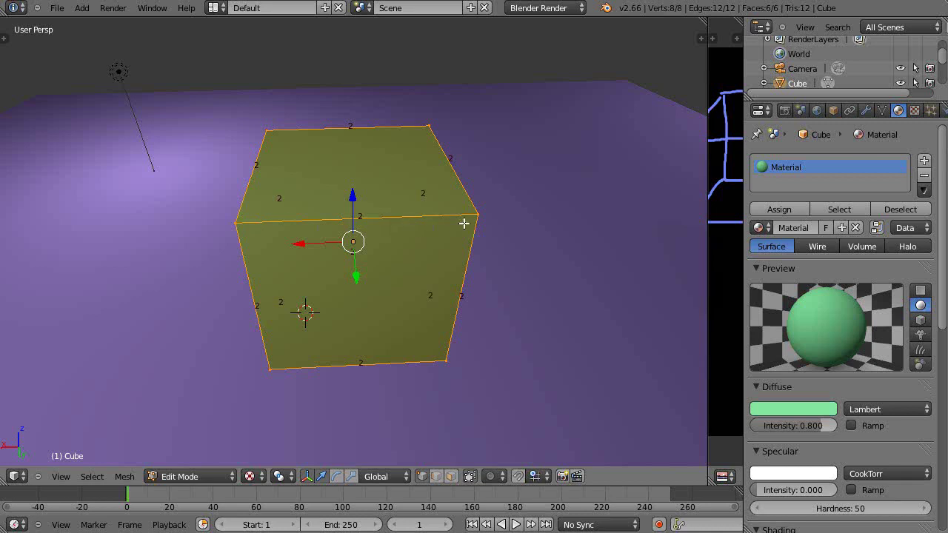
# - Orbit the edit-mode cube to show its front, top and right faces with length labels
pyautogui.moveTo(464, 223); pyautogui.dragTo(431, 331, button='middle')
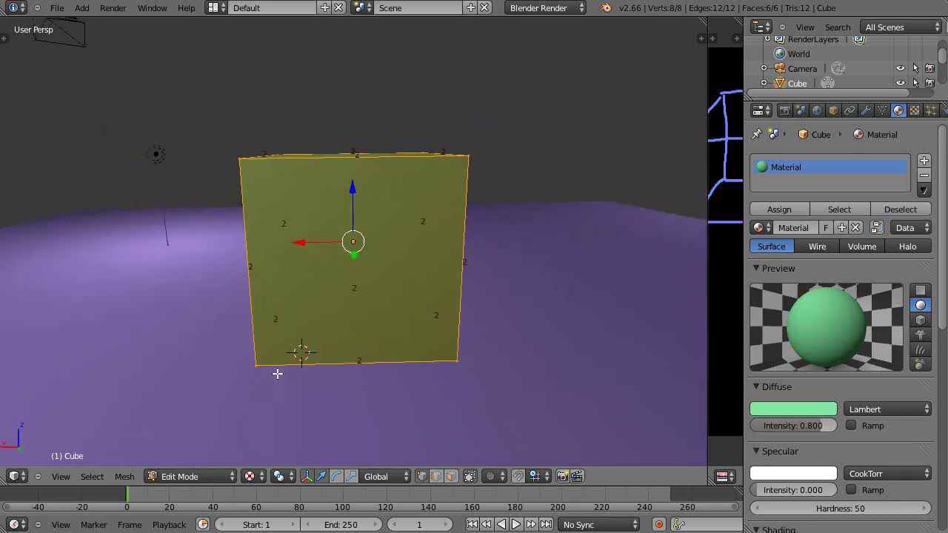
pyautogui.moveTo(517, 336); pyautogui.dragTo(384, 385, button='middle')
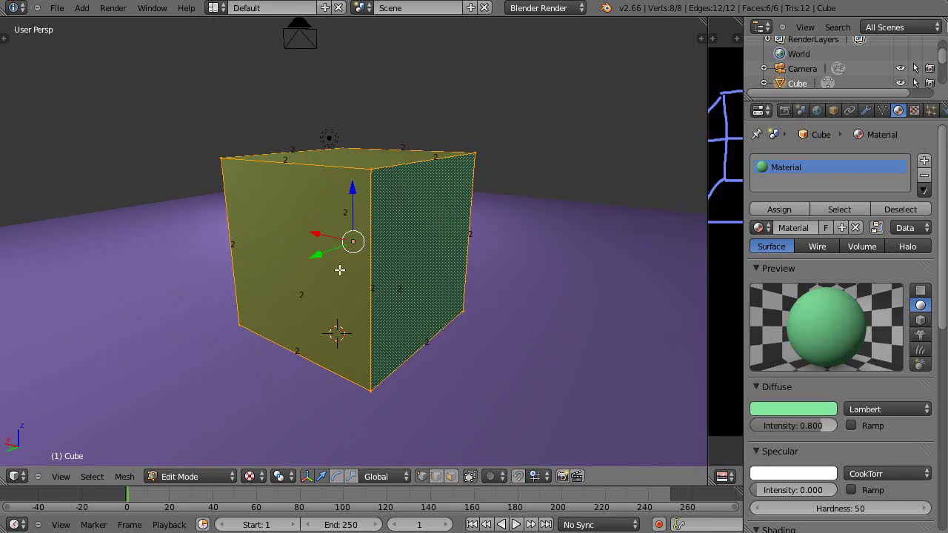
pyautogui.moveTo(252, 313); pyautogui.dragTo(413, 332, button='middle')
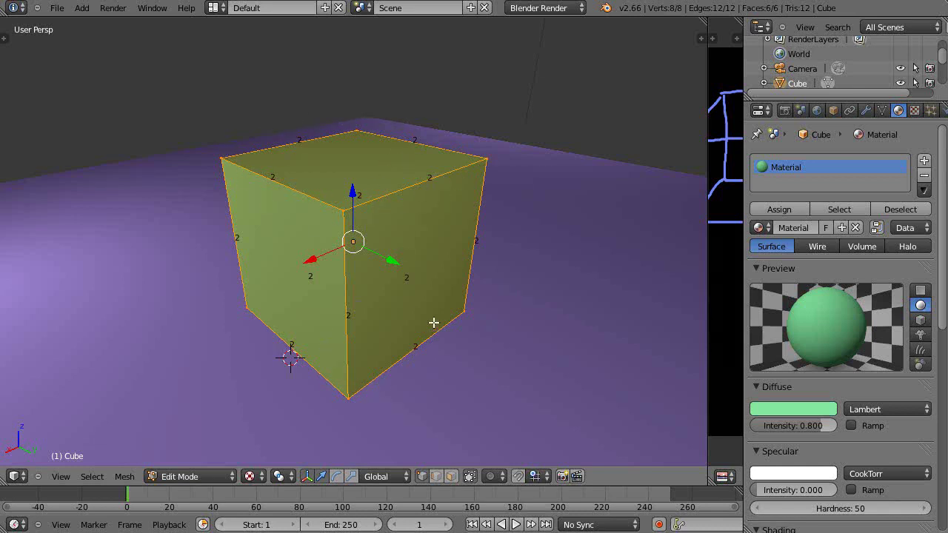
pyautogui.moveTo(397, 222); pyautogui.dragTo(462, 222, button='middle')
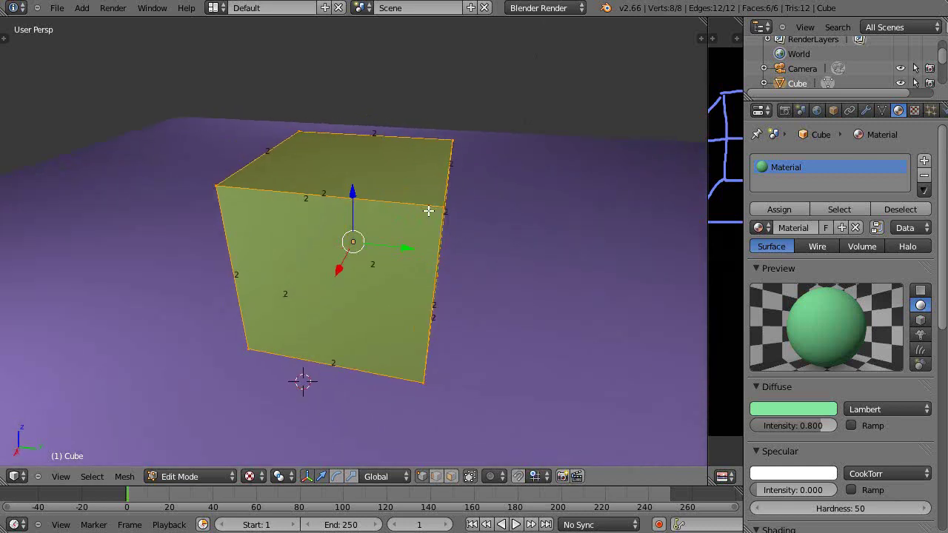
pyautogui.moveTo(490, 263); pyautogui.dragTo(315, 294, button='middle')
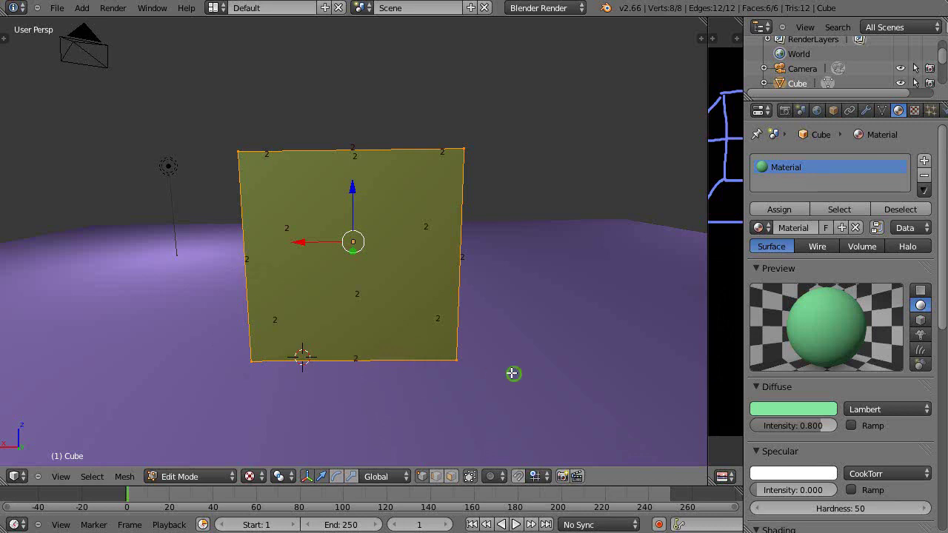
pyautogui.moveTo(512, 375); pyautogui.dragTo(440, 361, button='middle')
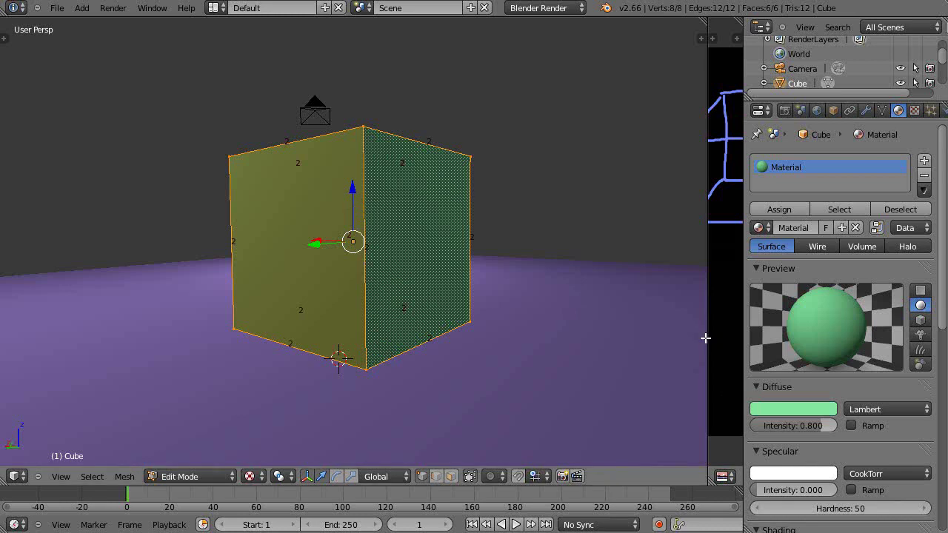
# - Widen the Image Editor and paint 2m labels on the sketch's bottom, lower-right and upper-right edges
pyautogui.moveTo(705, 338); pyautogui.dragTo(113, 360)
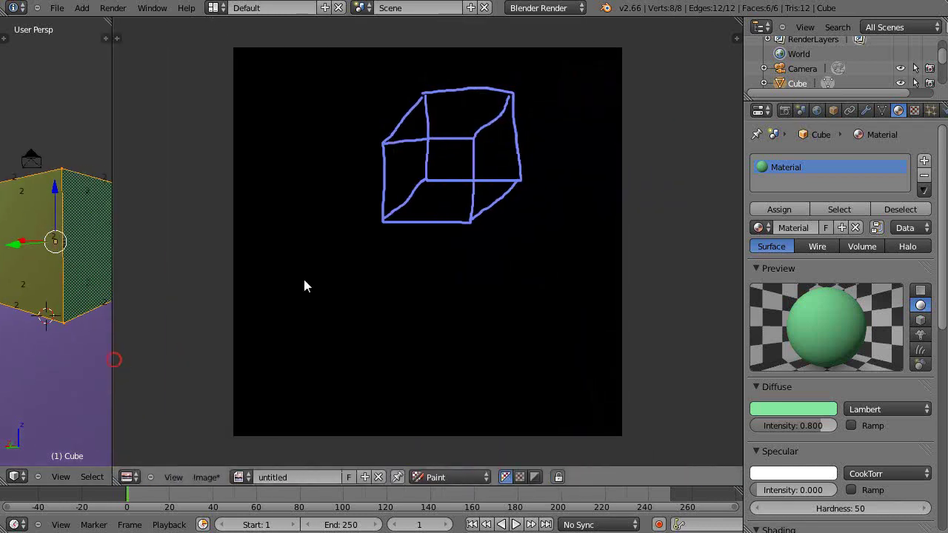
pyautogui.click(403, 238)
pyautogui.moveTo(406, 250); pyautogui.dragTo(433, 252)
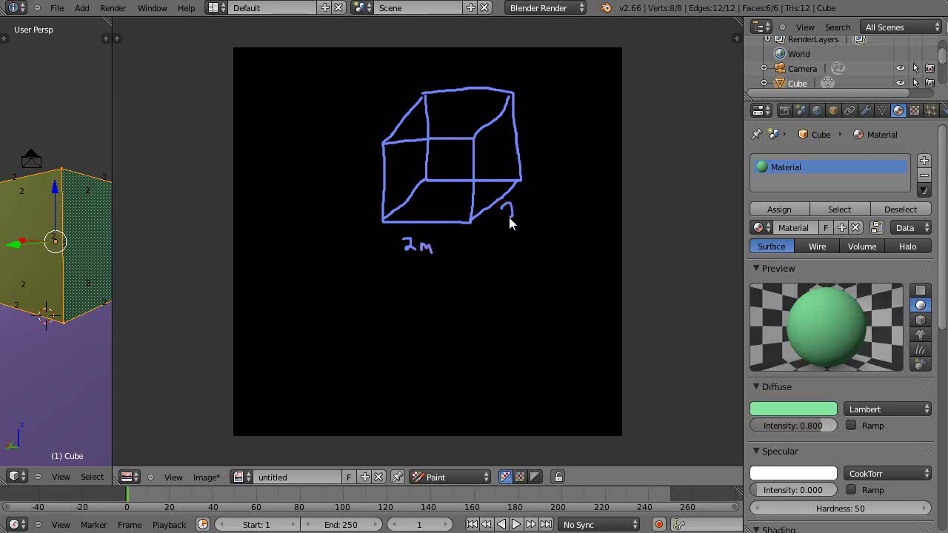
pyautogui.moveTo(509, 217); pyautogui.dragTo(519, 218)
pyautogui.moveTo(532, 210); pyautogui.dragTo(538, 217)
pyautogui.moveTo(548, 129); pyautogui.dragTo(554, 134)
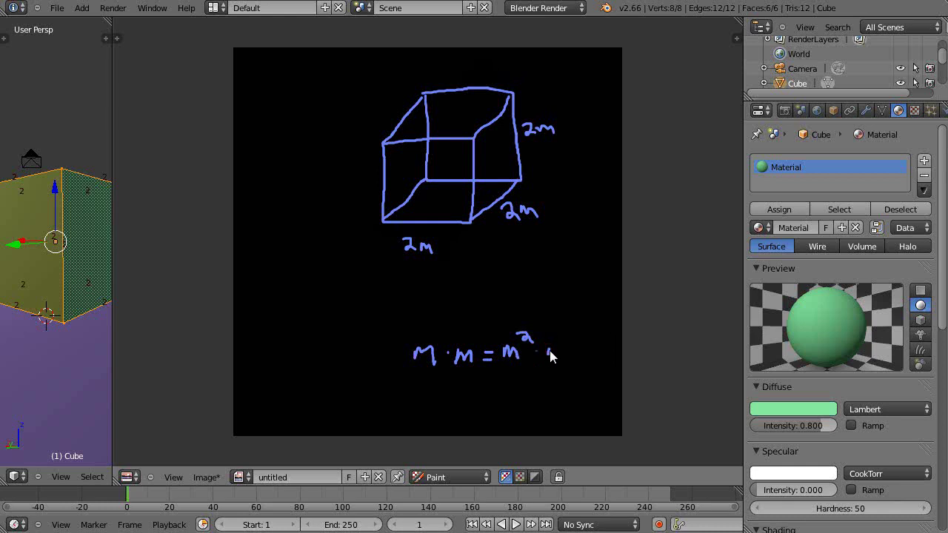
# - Finish the formula as m·m = m²·m = m³ and paint 8m³ inside the sketched cube
pyautogui.moveTo(550, 351); pyautogui.dragTo(554, 350)
pyautogui.moveTo(594, 354)
pyautogui.mouseDown()
pyautogui.moveTo(608, 331)
pyautogui.moveTo(606, 337)
pyautogui.mouseUp()
pyautogui.moveTo(437, 156); pyautogui.dragTo(431, 170)
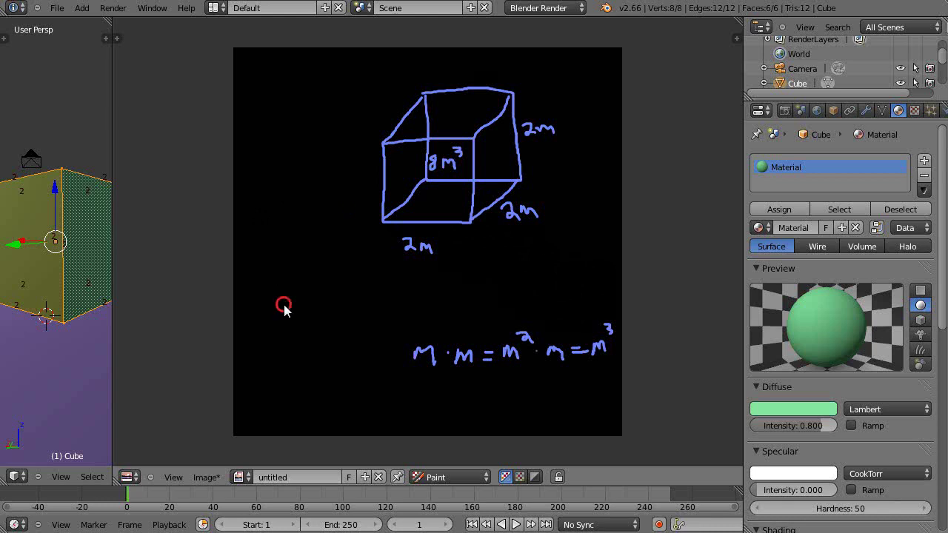
# - Handwrite the word 'cubic' on the canvas and hatch the cube's bottom face
pyautogui.moveTo(285, 311); pyautogui.dragTo(295, 311)
pyautogui.moveTo(314, 298); pyautogui.dragTo(310, 306)
pyautogui.moveTo(508, 186)
pyautogui.mouseDown()
pyautogui.moveTo(478, 209)
pyautogui.moveTo(471, 195)
pyautogui.moveTo(433, 196)
pyautogui.moveTo(400, 221)
pyautogui.mouseUp()
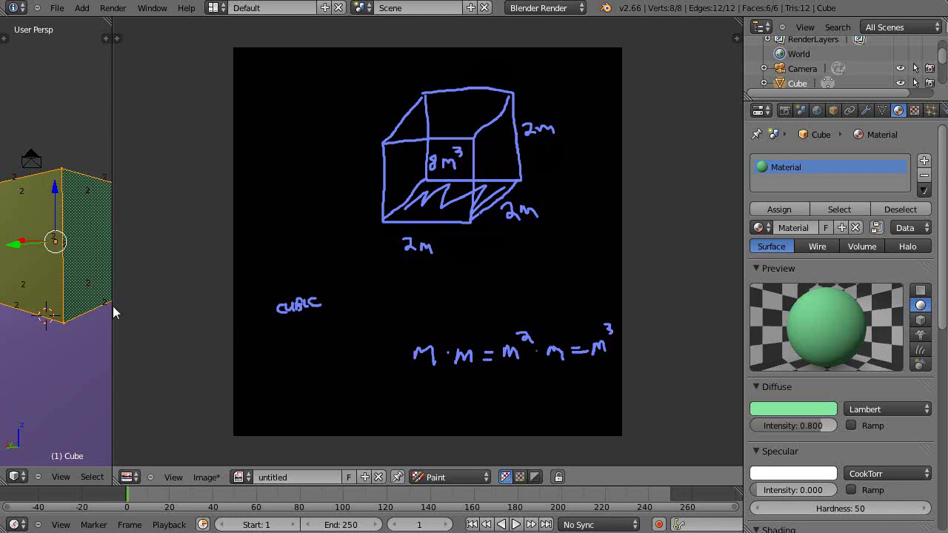
# - Widen the 3D view across the window and orbit to look down on the cube
pyautogui.moveTo(113, 306); pyautogui.dragTo(554, 320)
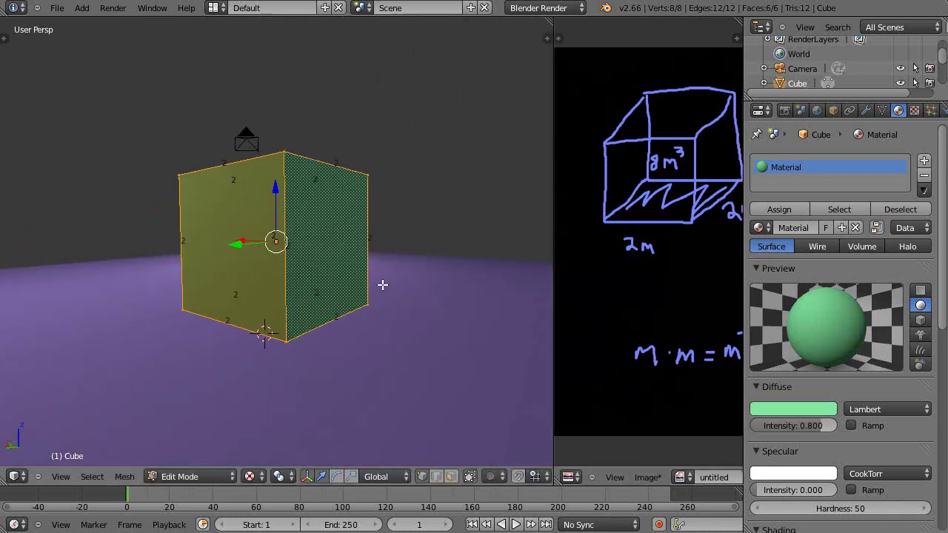
pyautogui.moveTo(383, 285); pyautogui.dragTo(360, 313, button='middle')
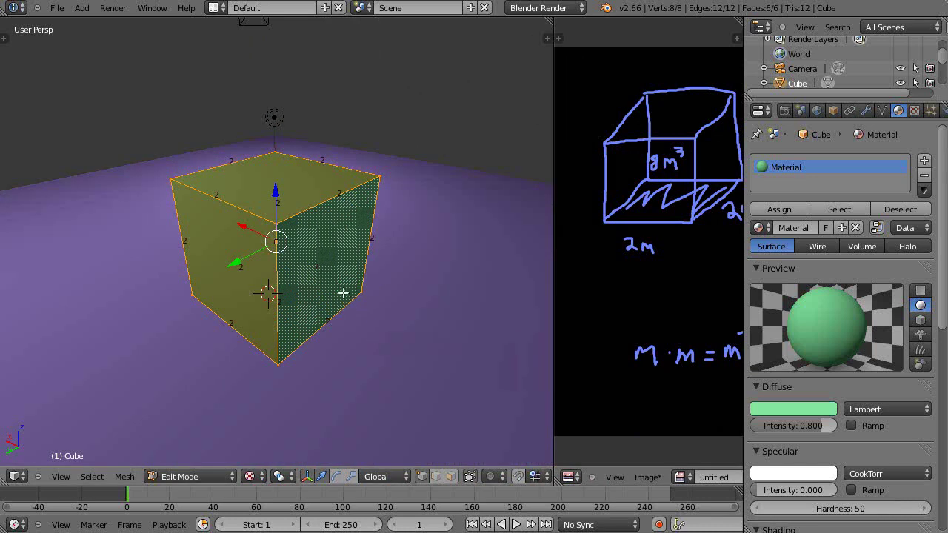
pyautogui.scroll(-4, 343, 294)
pyautogui.scroll(4, 345, 292)
# - Return to Object Mode so the cube appears solid green, then orbit to a near-front view
pyautogui.press('Tab')
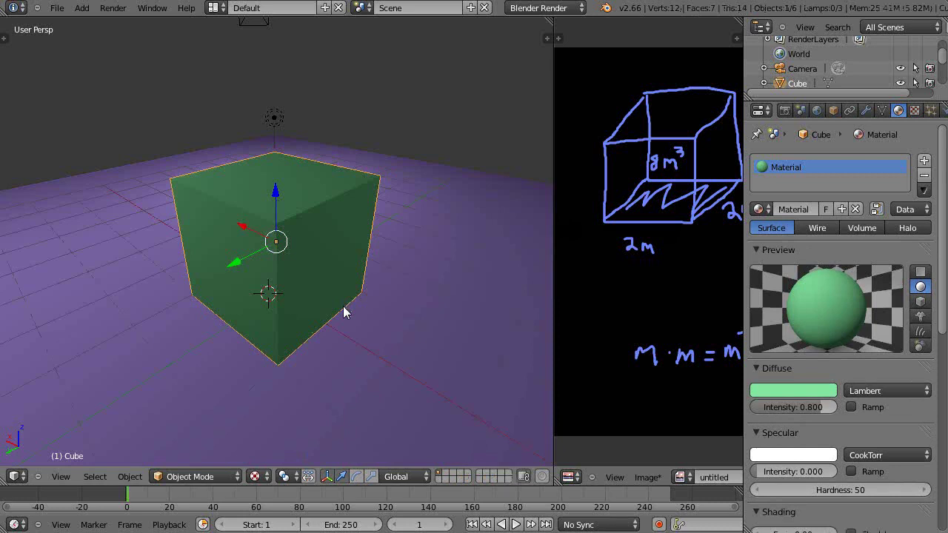
pyautogui.moveTo(340, 308); pyautogui.dragTo(449, 314, button='middle')
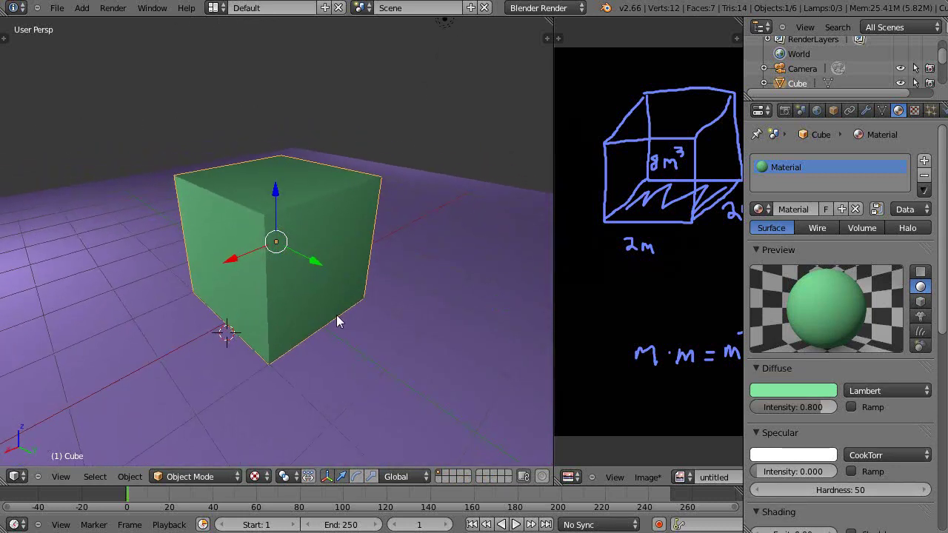
pyautogui.scroll(2, 337, 319)
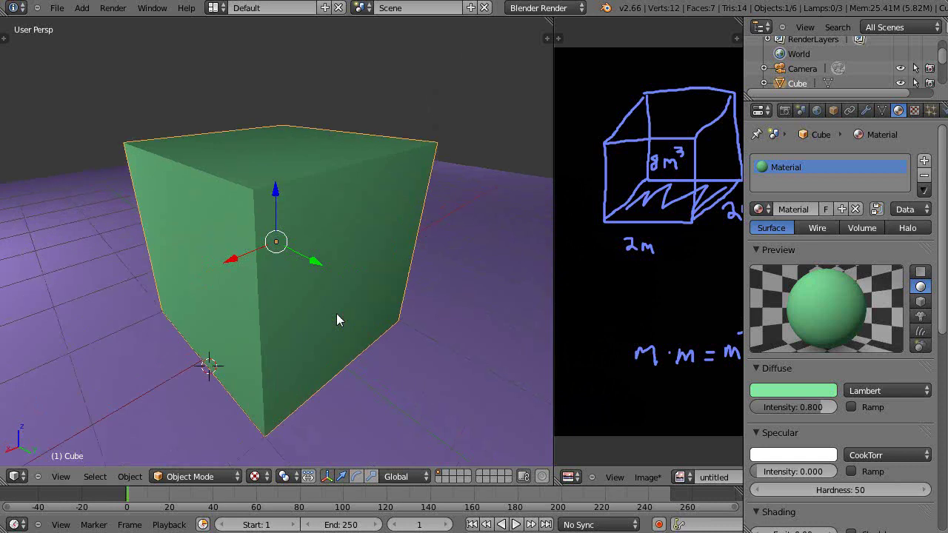
pyautogui.scroll(-3, 337, 318)
pyautogui.scroll(1, 337, 319)
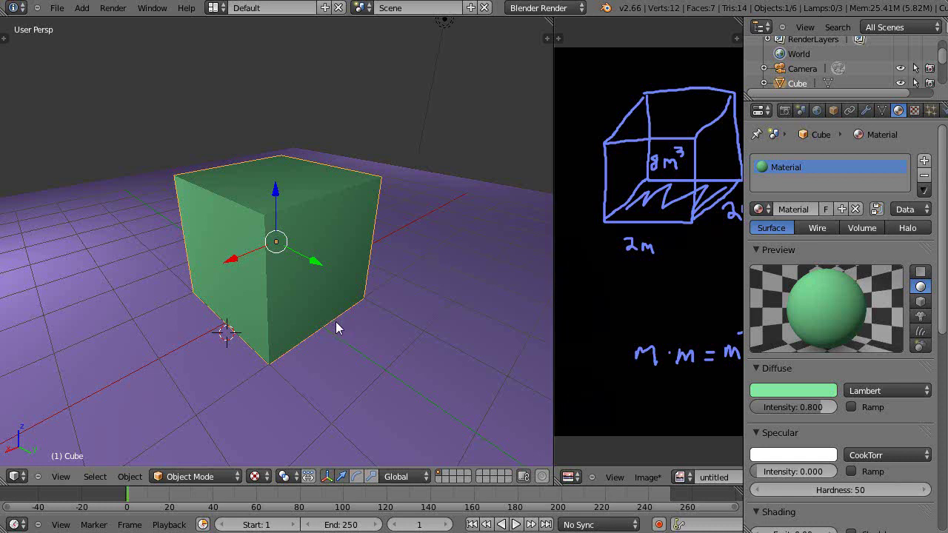
pyautogui.scroll(-2, 337, 329)
pyautogui.scroll(2, 337, 328)
pyautogui.scroll(-4, 350, 346)
pyautogui.moveTo(351, 347); pyautogui.dragTo(277, 362, button='middle')
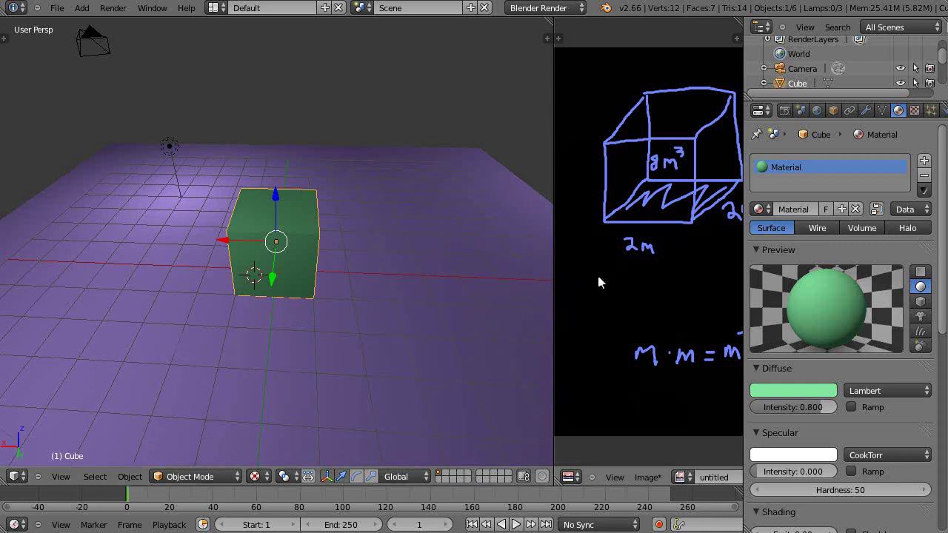
# - Enlarge the sketch area and draw a long flat rectangle with a small square above it
pyautogui.moveTo(552, 312); pyautogui.dragTo(106, 300)
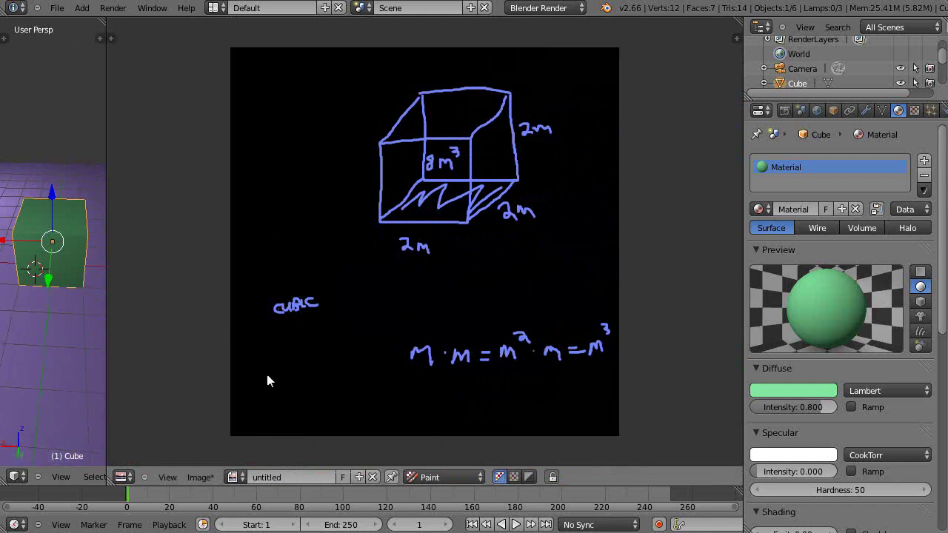
pyautogui.moveTo(269, 378)
pyautogui.mouseDown()
pyautogui.moveTo(270, 393)
pyautogui.moveTo(302, 401)
pyautogui.moveTo(403, 405)
pyautogui.moveTo(375, 381)
pyautogui.moveTo(272, 381)
pyautogui.mouseUp()
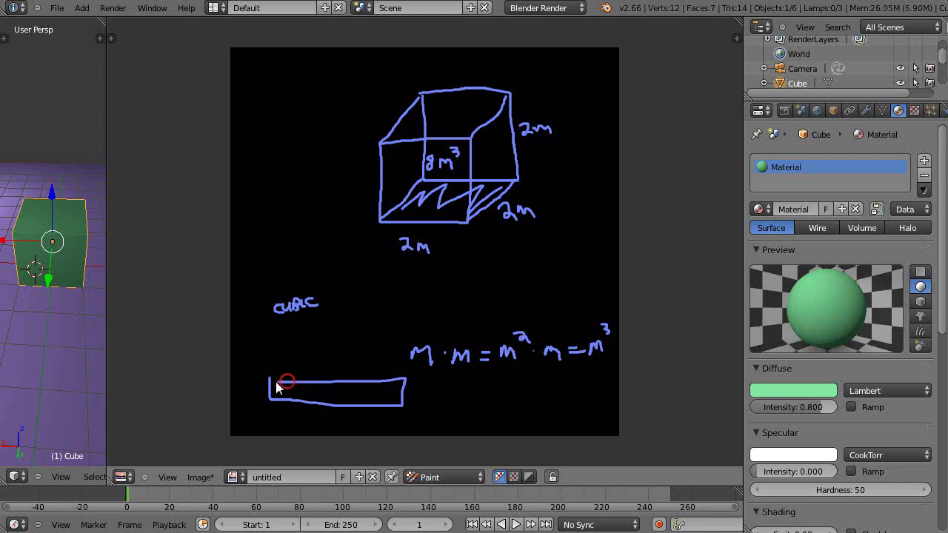
pyautogui.click(266, 377)
pyautogui.moveTo(325, 332)
pyautogui.mouseDown()
pyautogui.moveTo(329, 366)
pyautogui.moveTo(365, 367)
pyautogui.moveTo(366, 322)
pyautogui.moveTo(324, 324)
pyautogui.mouseUp()
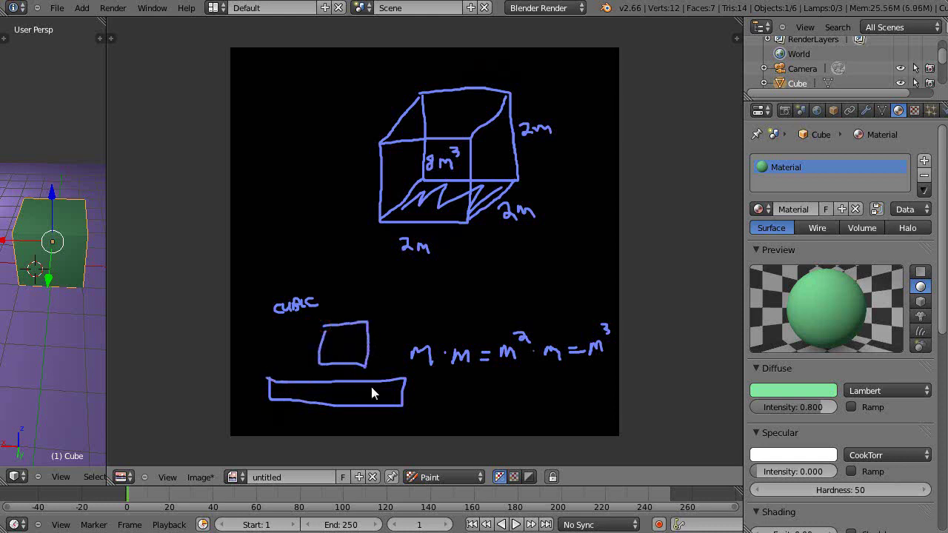
# - Hatch the small square, zigzag inside the rectangle, and add an arrow mark beside each
pyautogui.moveTo(366, 345)
pyautogui.mouseDown()
pyautogui.moveTo(350, 362)
pyautogui.moveTo(360, 343)
pyautogui.moveTo(342, 366)
pyautogui.moveTo(355, 332)
pyautogui.moveTo(338, 360)
pyautogui.moveTo(345, 323)
pyautogui.moveTo(325, 355)
pyautogui.moveTo(366, 327)
pyautogui.moveTo(332, 355)
pyautogui.moveTo(325, 325)
pyautogui.moveTo(325, 364)
pyautogui.mouseUp()
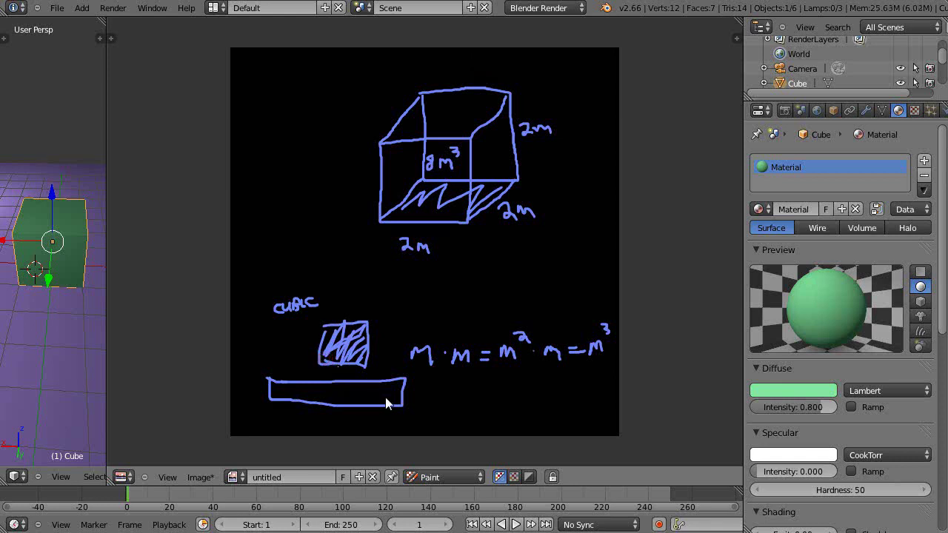
pyautogui.moveTo(400, 396)
pyautogui.mouseDown()
pyautogui.moveTo(350, 403)
pyautogui.moveTo(352, 390)
pyautogui.moveTo(278, 391)
pyautogui.mouseUp()
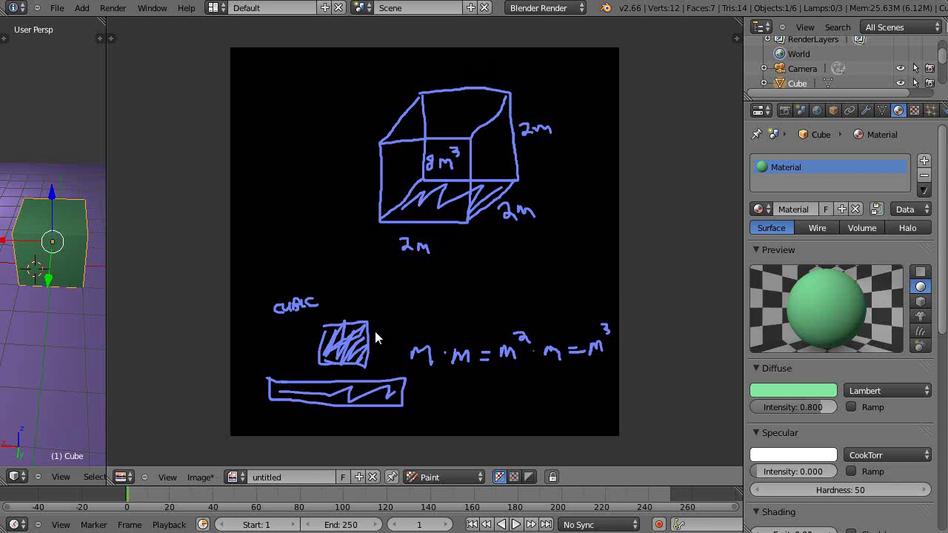
pyautogui.moveTo(386, 314)
pyautogui.mouseDown()
pyautogui.moveTo(373, 332)
pyautogui.moveTo(371, 322)
pyautogui.moveTo(384, 339)
pyautogui.mouseUp()
pyautogui.moveTo(433, 391)
pyautogui.mouseDown()
pyautogui.moveTo(415, 392)
pyautogui.moveTo(415, 406)
pyautogui.mouseUp()
pyautogui.scroll(1, 426, 379)
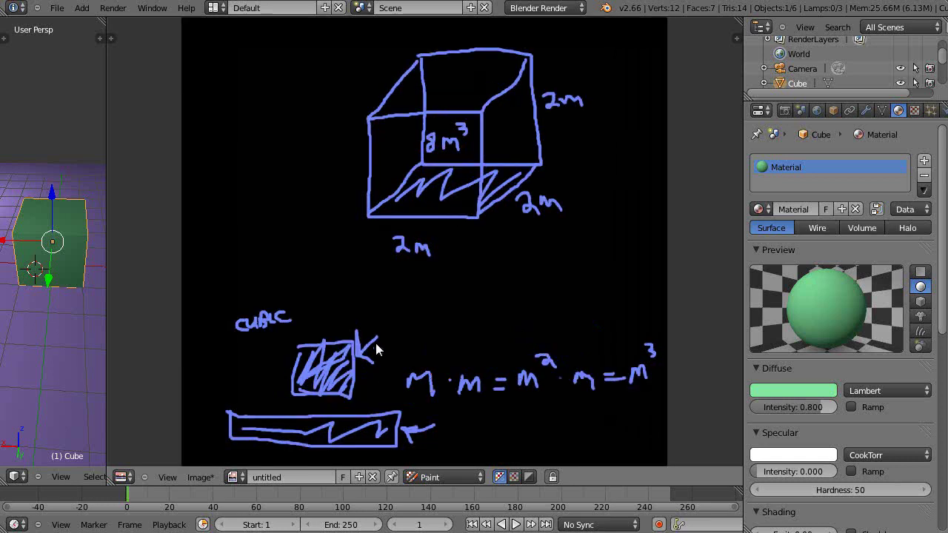
pyautogui.scroll(-1, 376, 350)
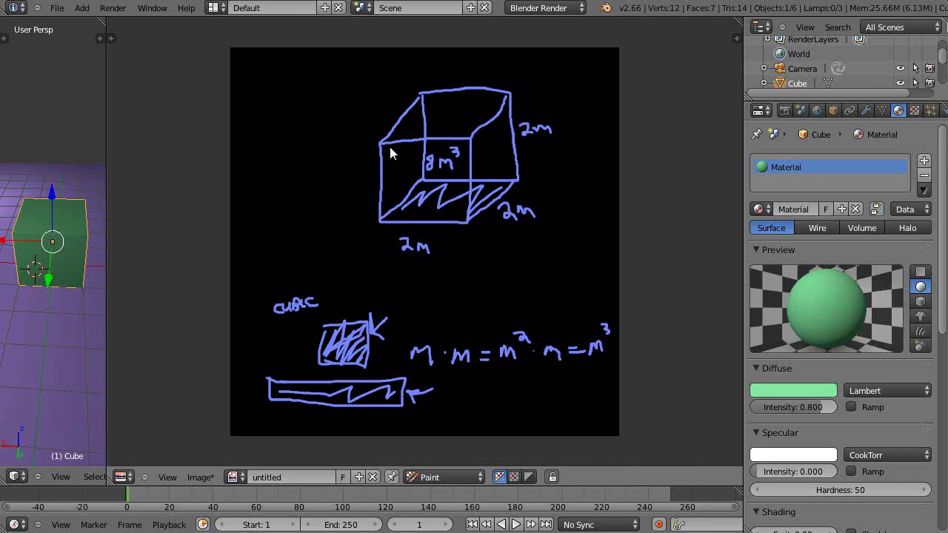
pyautogui.scroll(-2, 501, 129)
pyautogui.scroll(1, 500, 163)
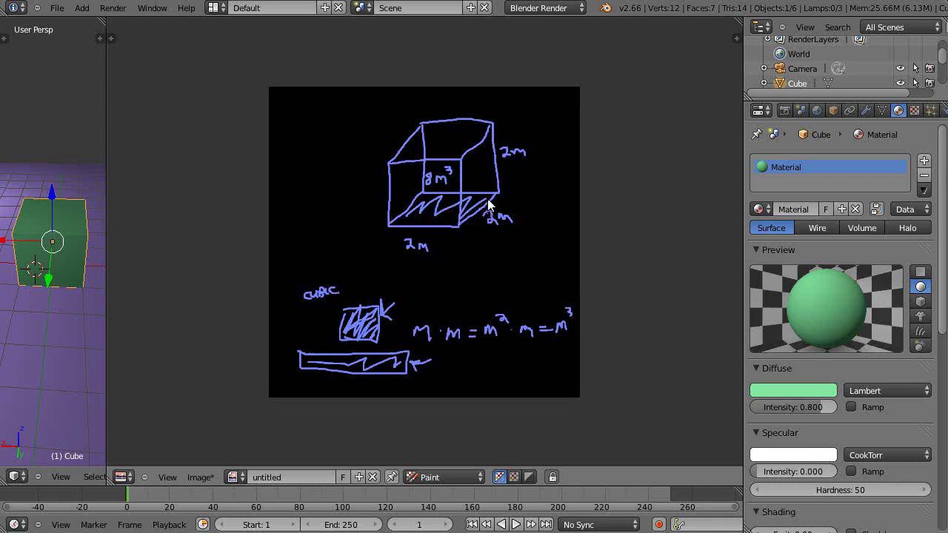
pyautogui.scroll(3, 490, 205)
pyautogui.scroll(-3, 494, 206)
pyautogui.scroll(-1, 397, 217)
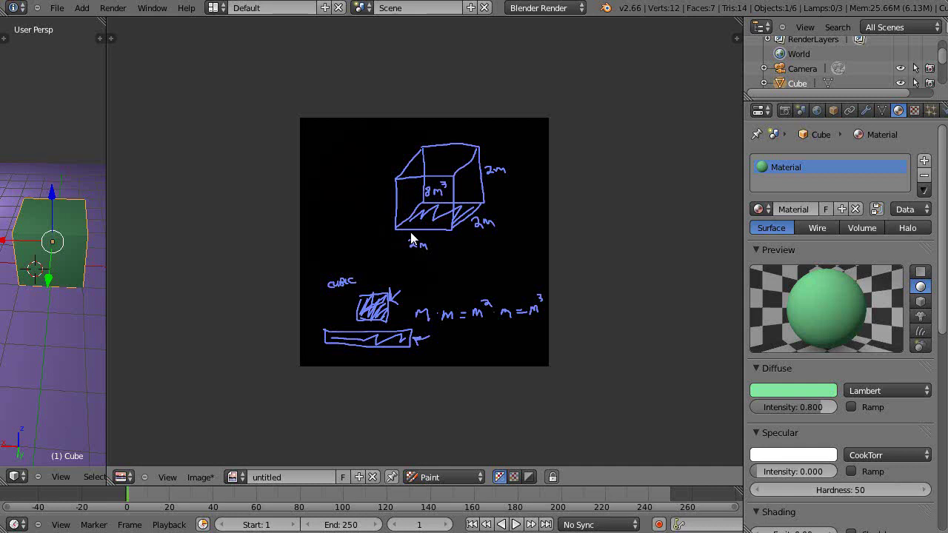
pyautogui.scroll(1, 417, 242)
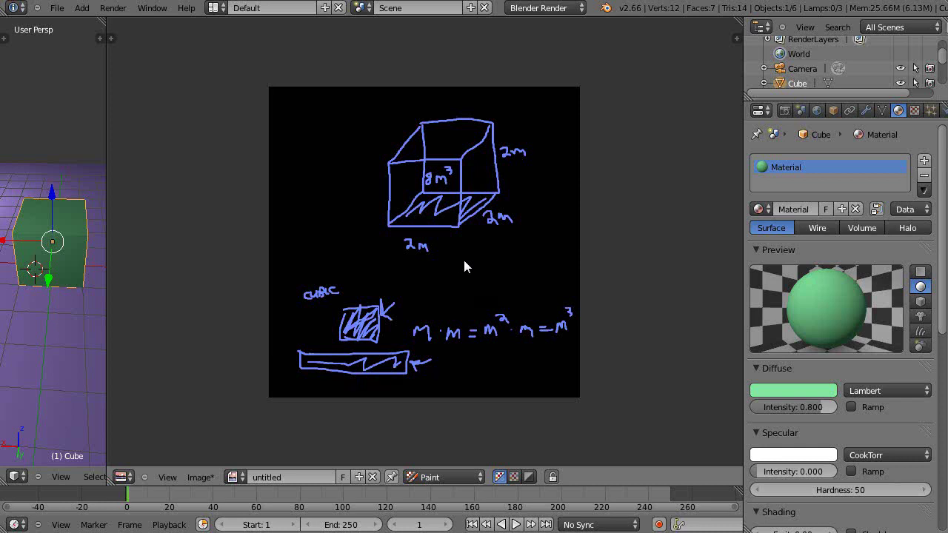
pyautogui.scroll(-1, 465, 267)
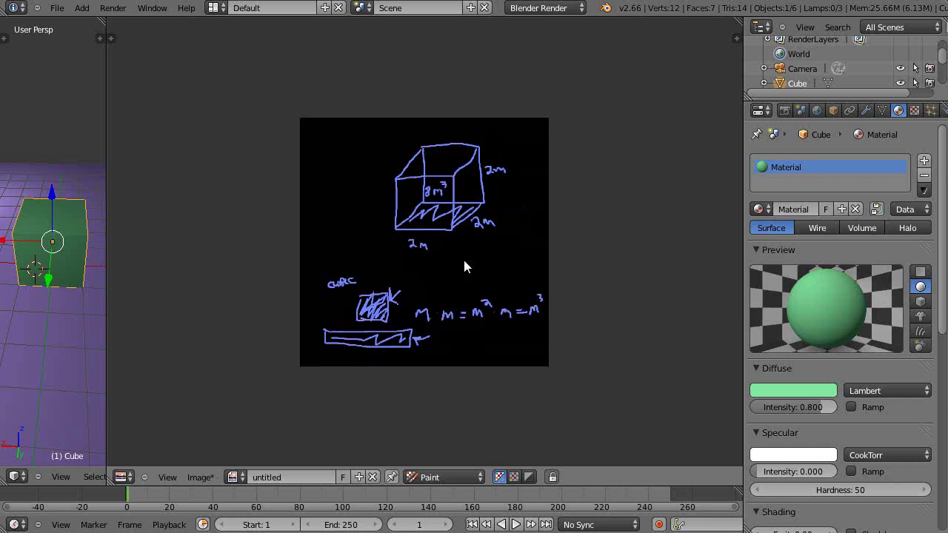
pyautogui.scroll(1, 463, 272)
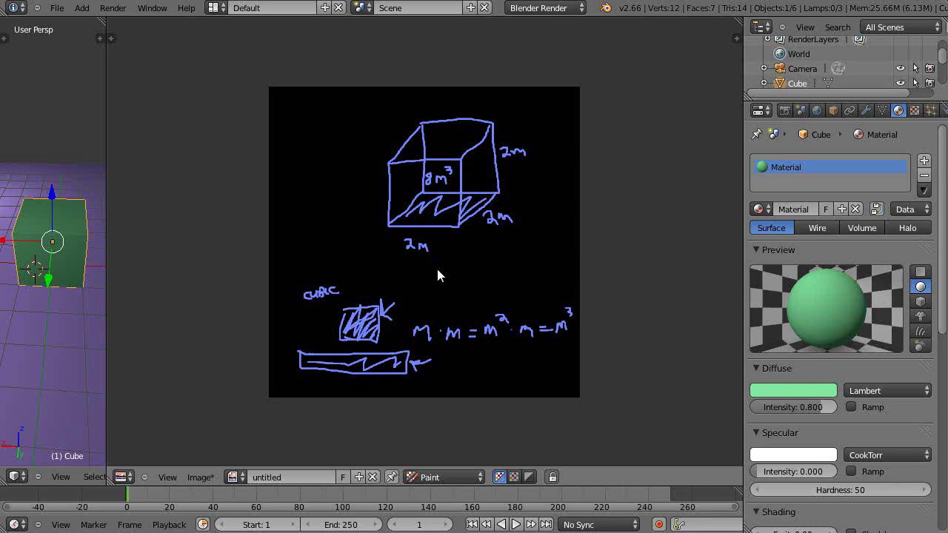
pyautogui.scroll(-2, 438, 270)
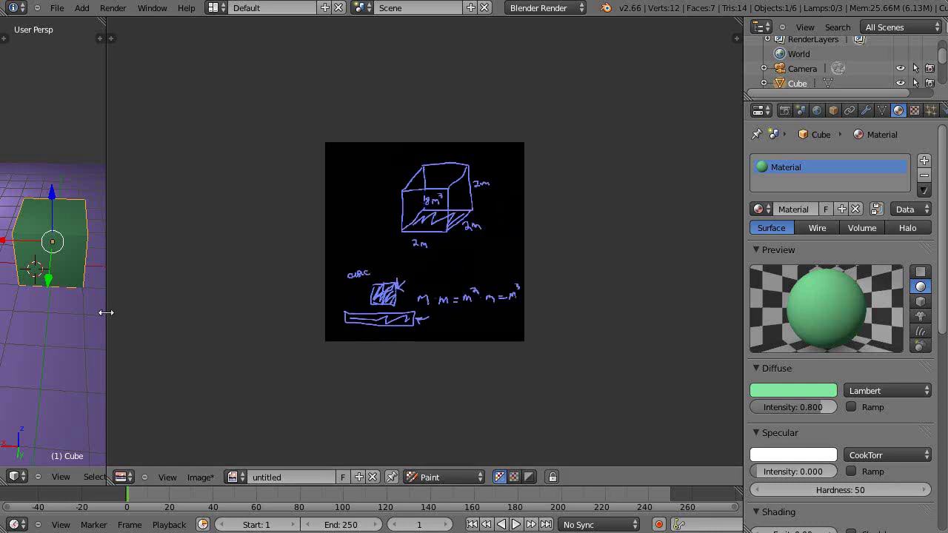
# - Widen the 3D view again, zoom in, and orbit the solid green cube to show its top face and the lamp
pyautogui.moveTo(106, 313); pyautogui.dragTo(476, 301)
pyautogui.scroll(3, 250, 337)
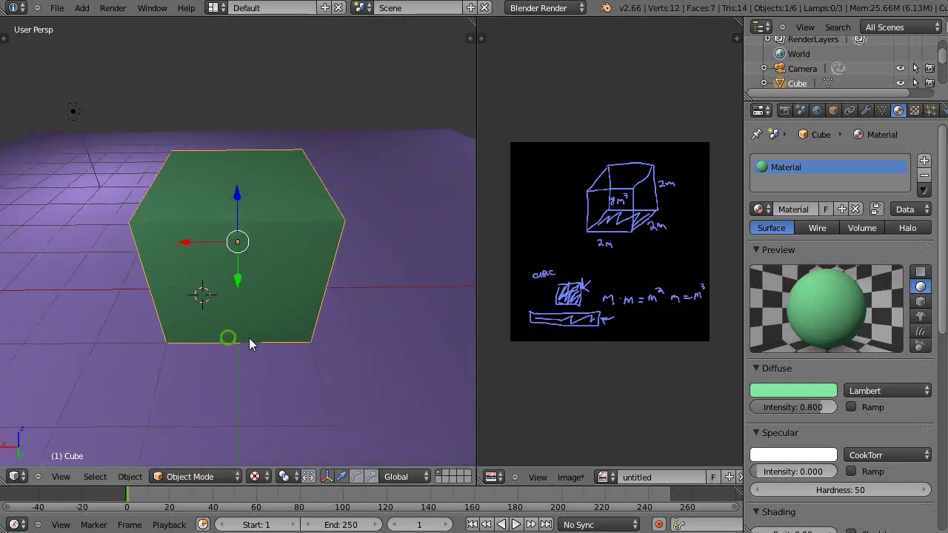
pyautogui.moveTo(250, 343); pyautogui.dragTo(312, 321, button='middle')
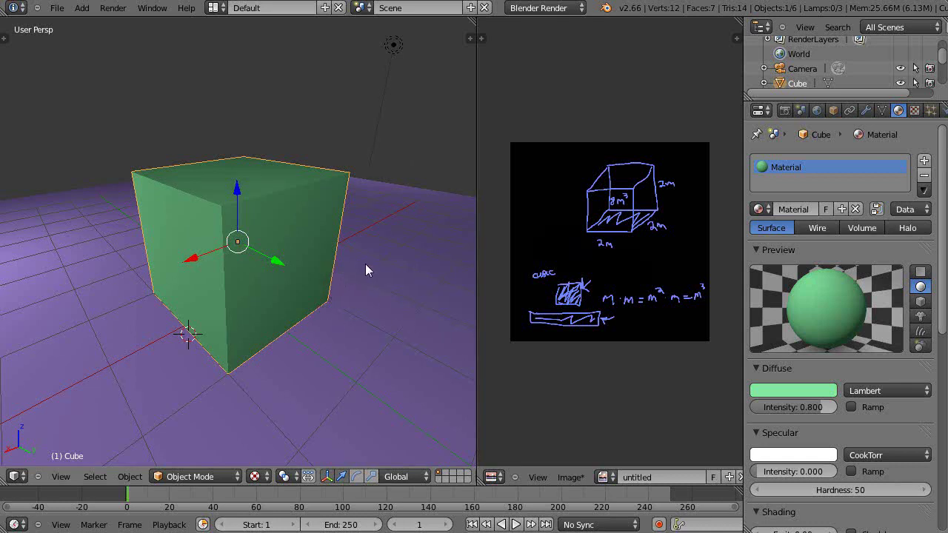
pyautogui.moveTo(366, 264); pyautogui.dragTo(361, 263, button='middle')
pyautogui.moveTo(267, 252); pyautogui.dragTo(289, 280, button='middle')
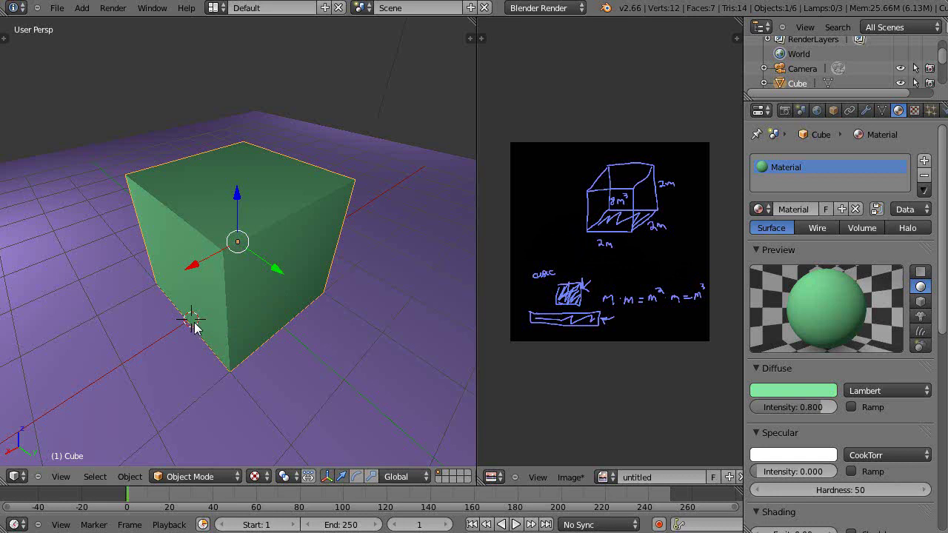
pyautogui.moveTo(179, 363); pyautogui.dragTo(194, 330, button='middle')
pyautogui.moveTo(301, 363); pyautogui.dragTo(306, 383, button='middle')
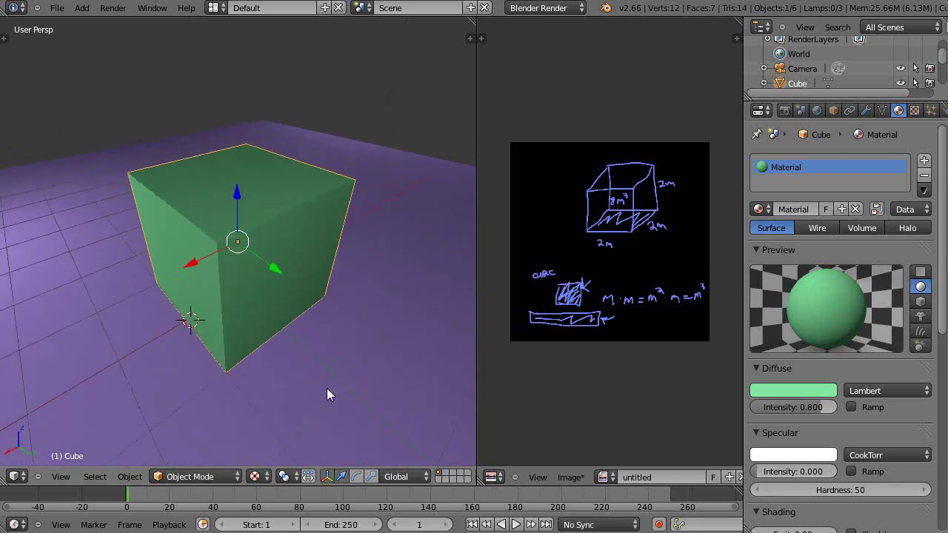